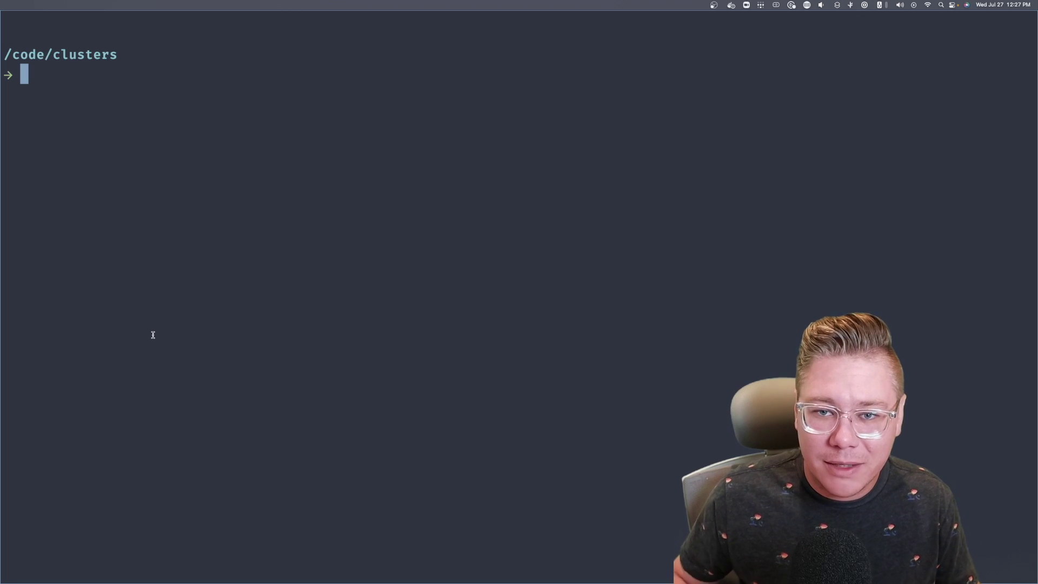
# - Switch to the Excalidraw cluster diagram and pan to the two C boxes linked to the node
pyautogui.press('super+Tab')
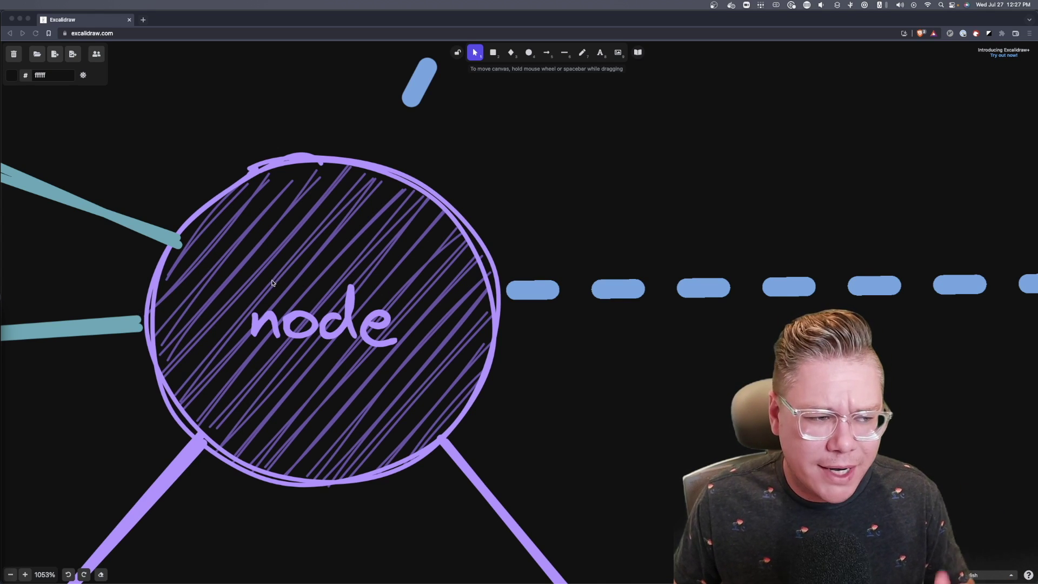
pyautogui.moveTo(273, 298); pyautogui.dragTo(703, 304)
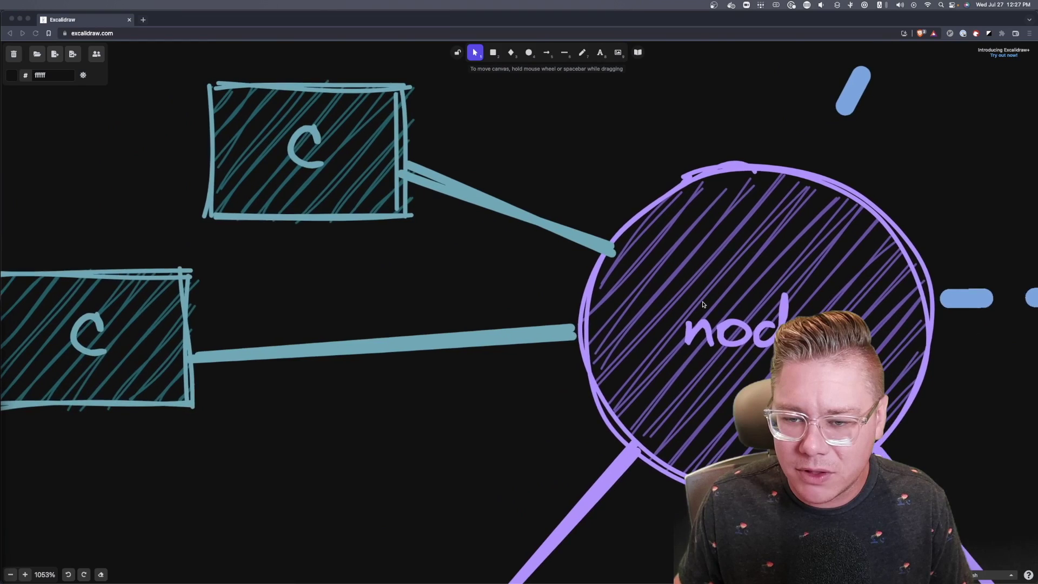
pyautogui.hscroll(-3, 702, 305)
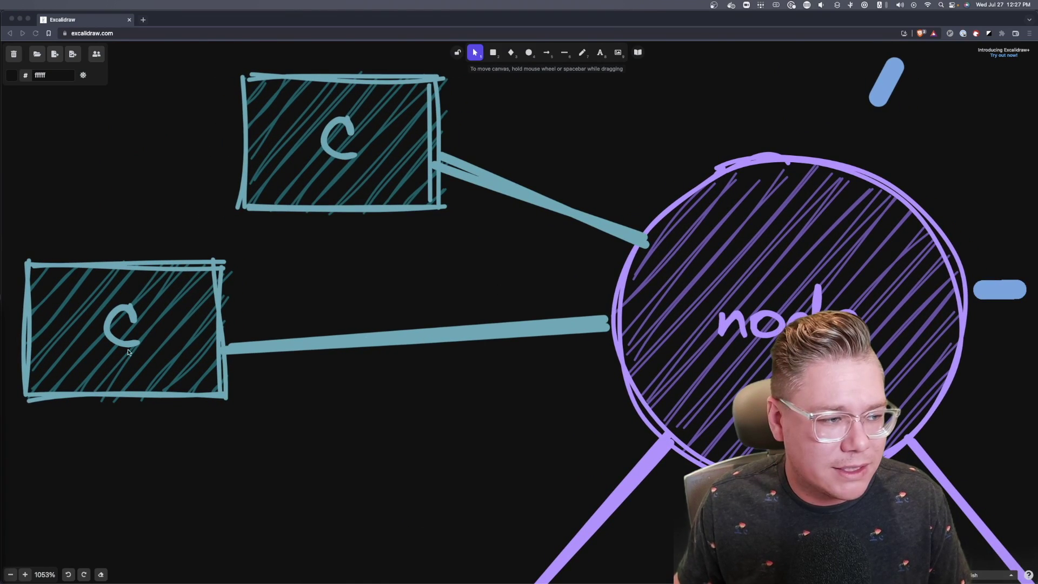
pyautogui.hscroll(1, 573, 425)
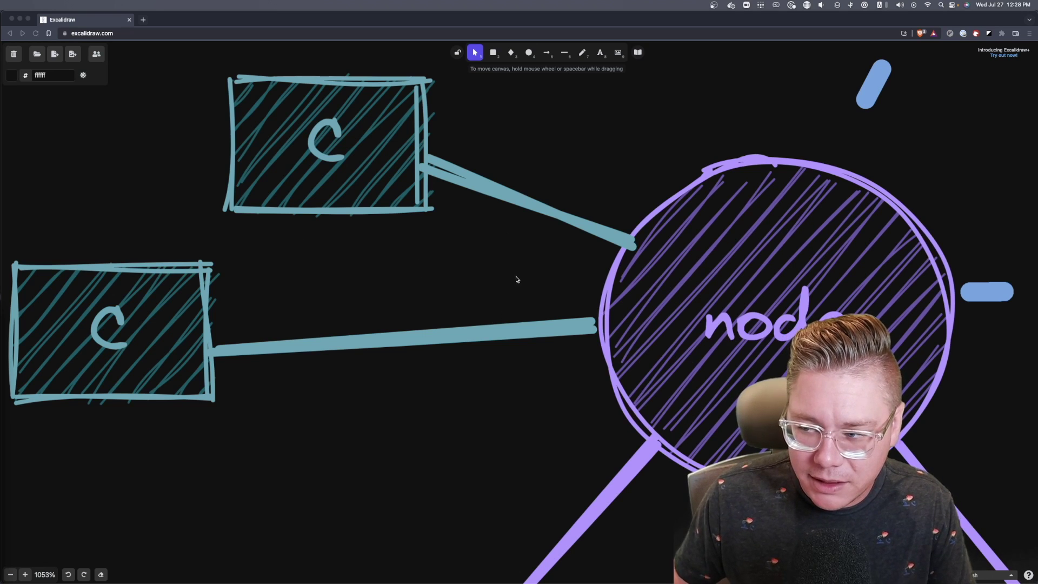
# - Zoom out and pan until all three nodes and the 'Cluster: US East' label show
pyautogui.scroll(-5, 573, 382)
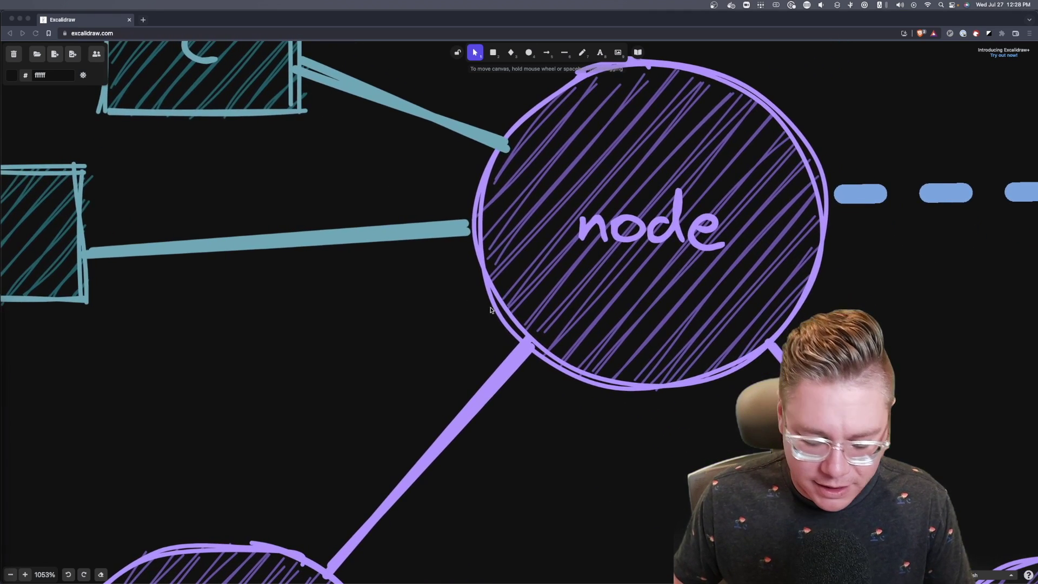
pyautogui.scroll(-3, 530, 338)
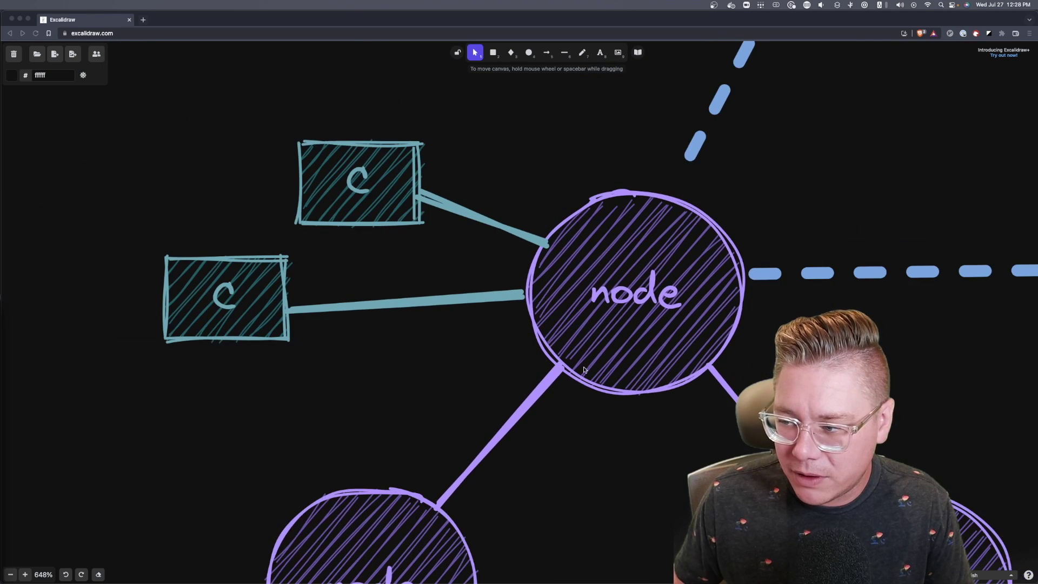
pyautogui.scroll(-2, 604, 380)
pyautogui.scroll(-4, 604, 380)
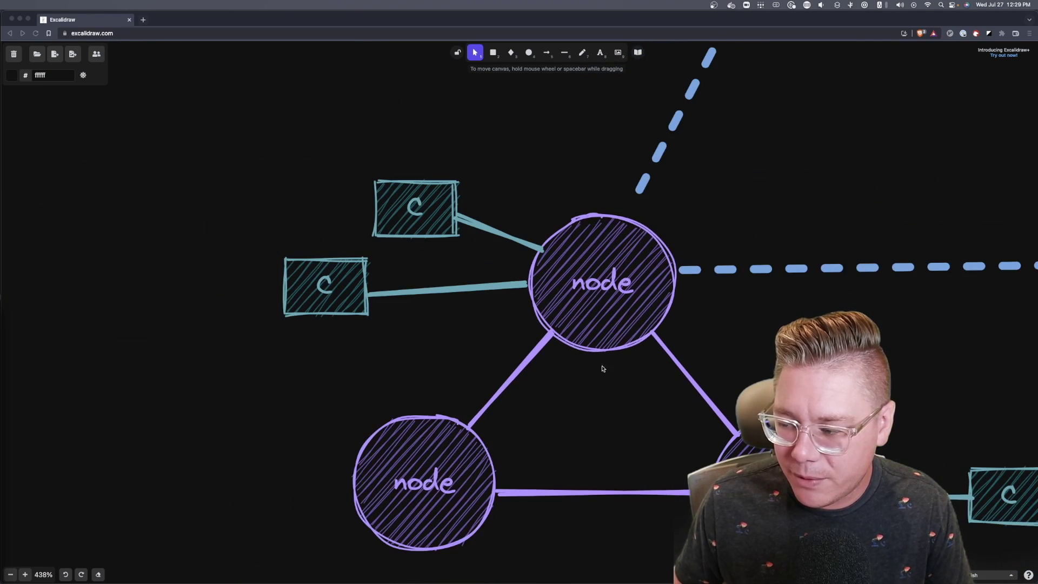
pyautogui.scroll(-1, 508, 333)
pyautogui.hscroll(3, 508, 332)
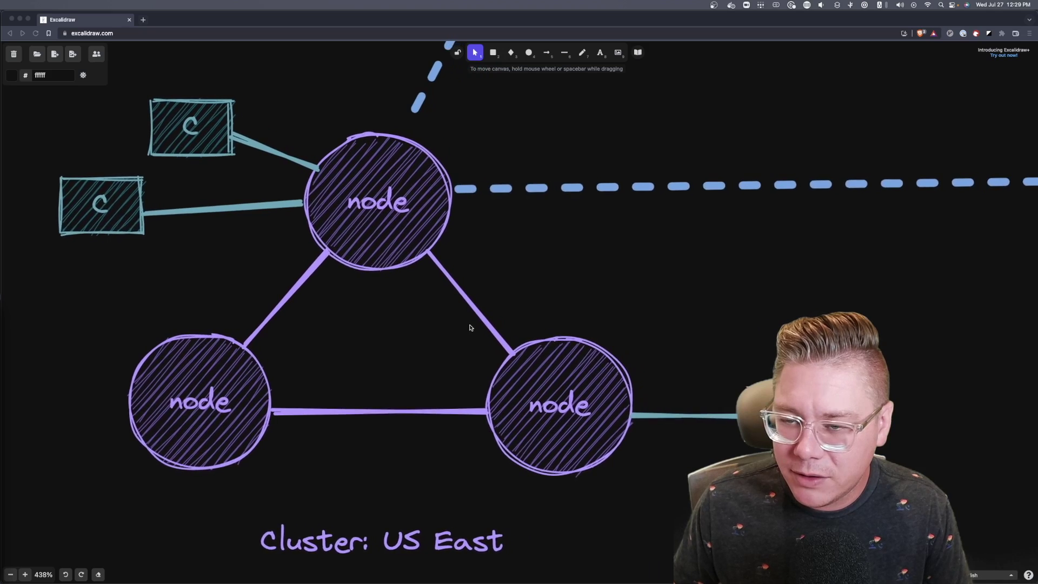
pyautogui.scroll(-3, 577, 343)
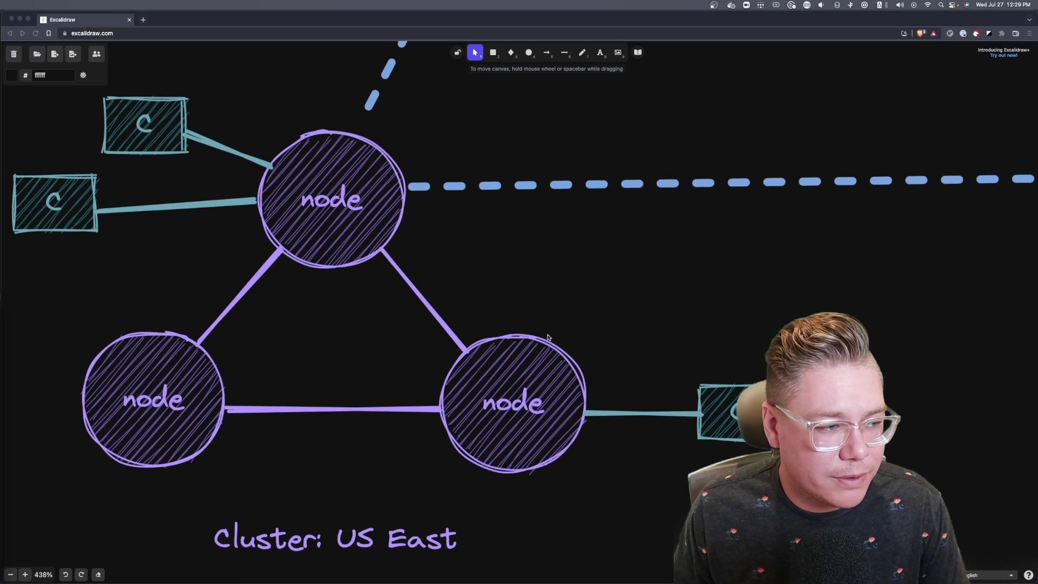
pyautogui.hscroll(3, 573, 335)
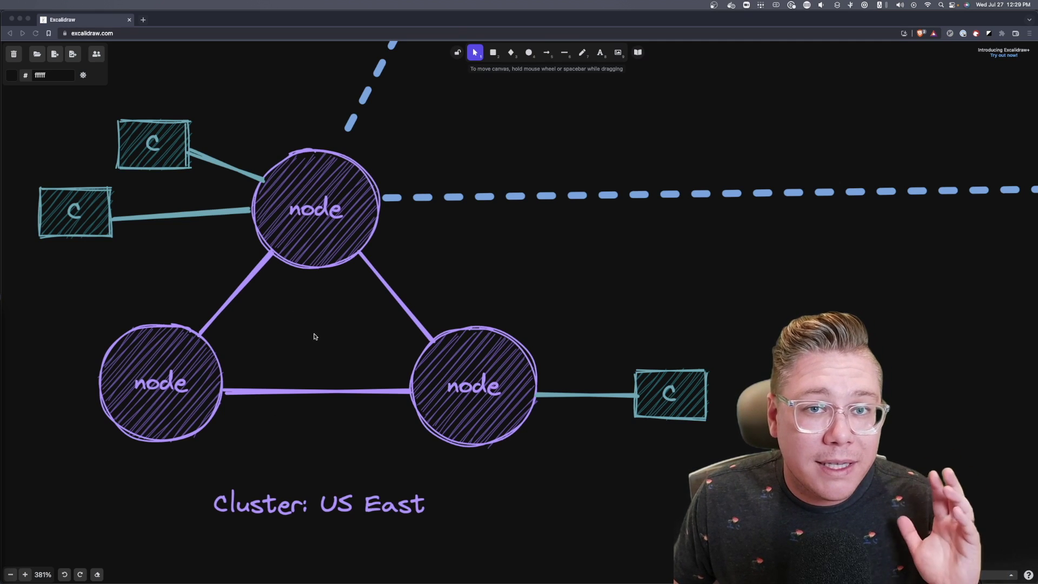
# - Zoom out and drag the canvas to fit US East, Europe and East Asia clusters on screen
pyautogui.scroll(-5, 382, 326)
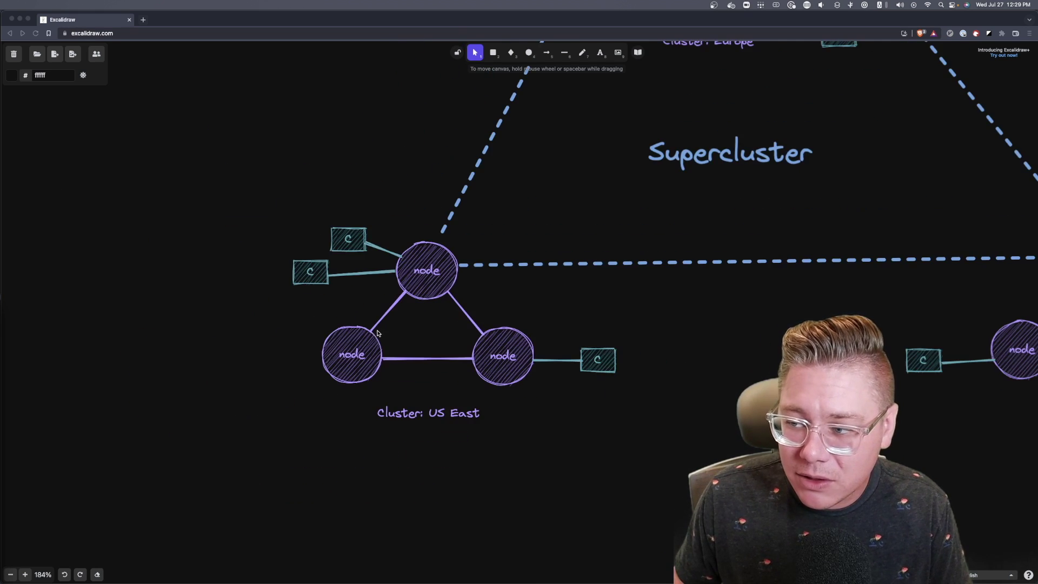
pyautogui.moveTo(545, 297); pyautogui.dragTo(390, 335)
pyautogui.hscroll(2, 384, 333)
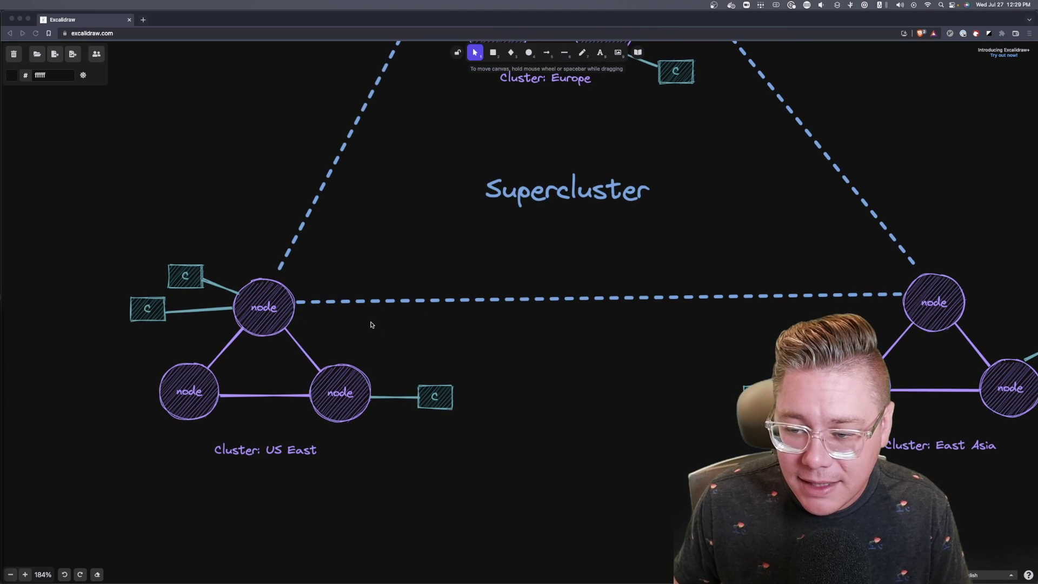
pyautogui.scroll(-3, 433, 314)
pyautogui.hscroll(5, 472, 300)
pyautogui.scroll(4, 472, 300)
pyautogui.scroll(-3, 378, 348)
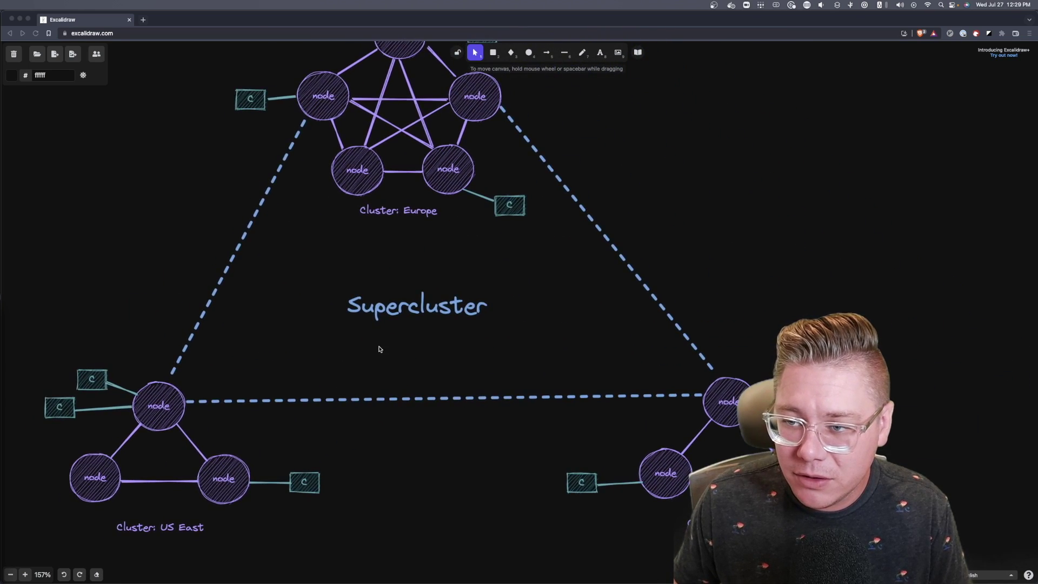
pyautogui.moveTo(384, 362); pyautogui.dragTo(254, 367)
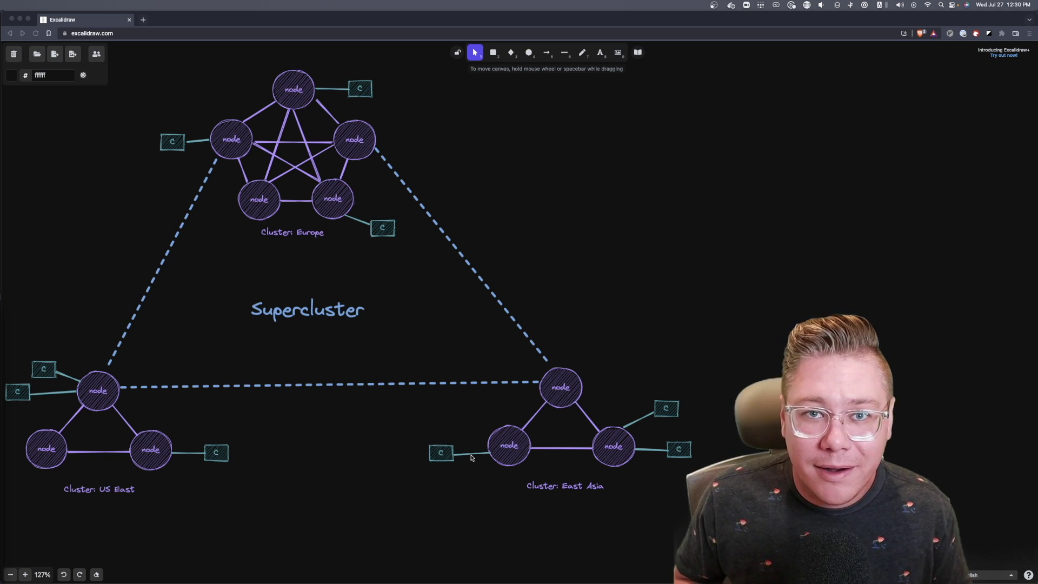
# - Back in the terminal, run 'vim server.conf' to create an empty config file
pyautogui.press('super+Tab')
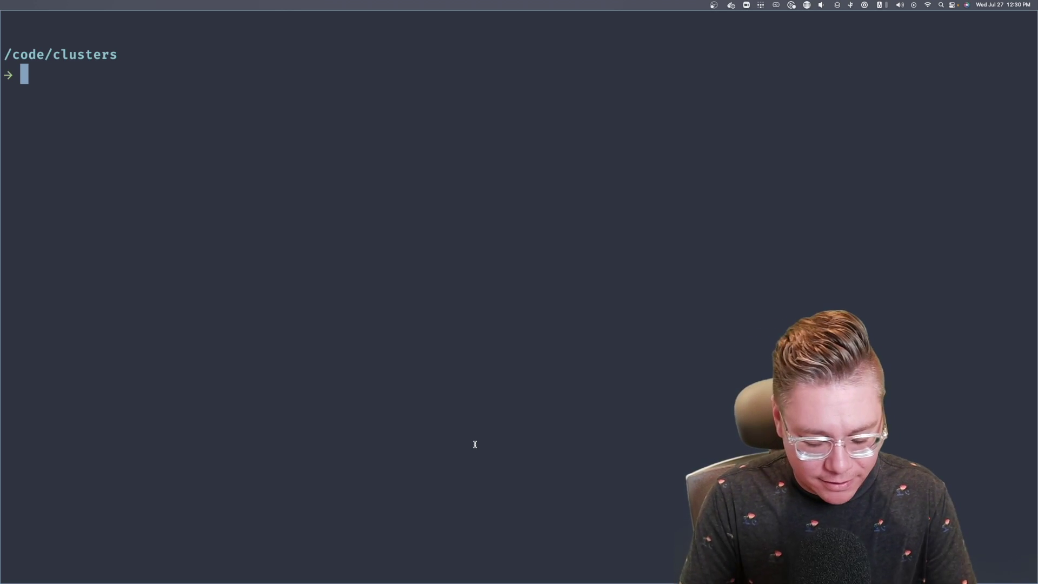
pyautogui.write('vim ')
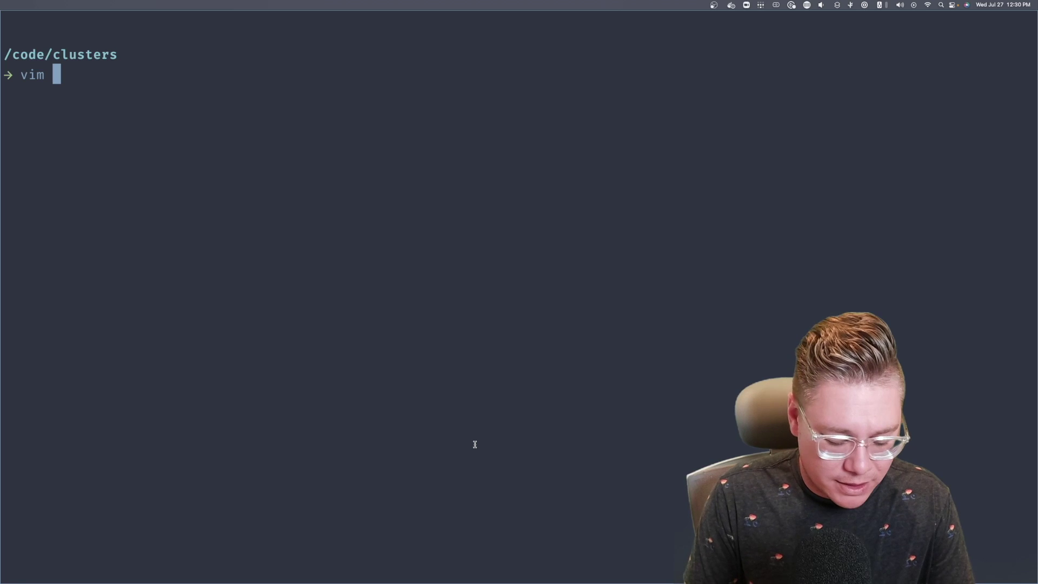
pyautogui.write('server.')
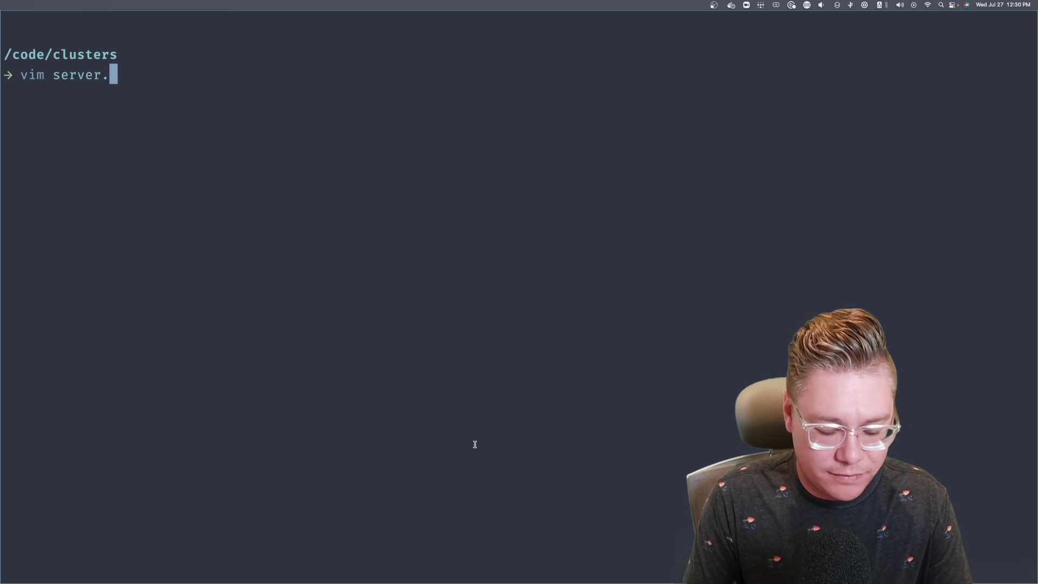
pyautogui.write('conf')
pyautogui.press('Return')
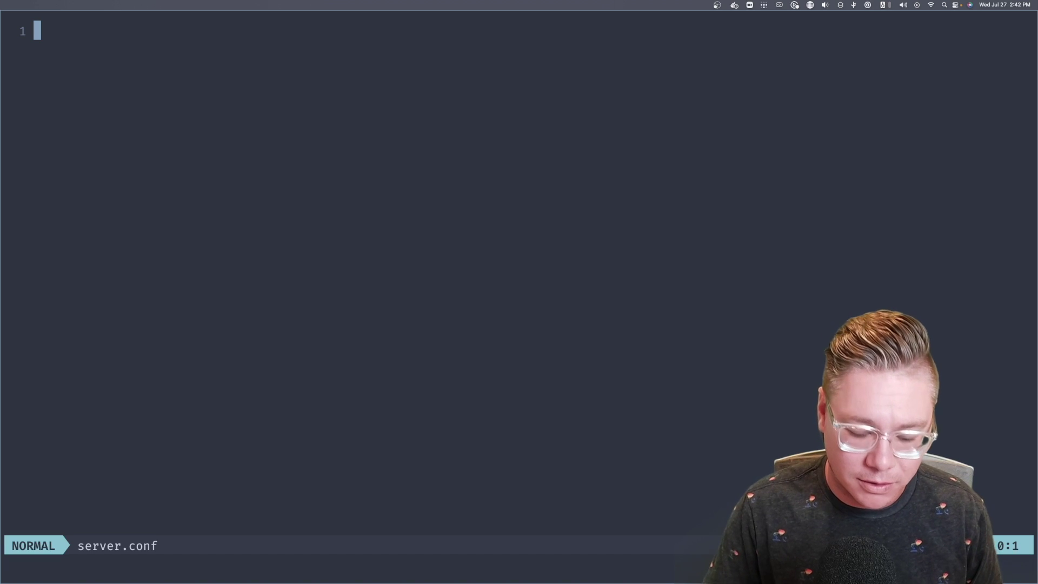
# - Type the opening lines 'accounts: {', '$SYS: {', 'users: [' and '{' into server.conf
pyautogui.press('i')
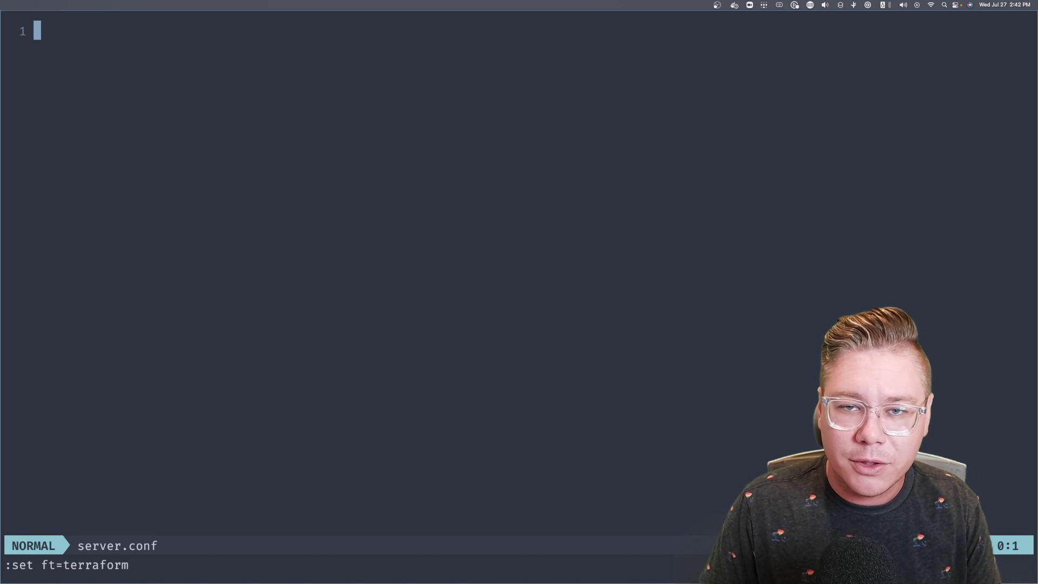
pyautogui.write('iaccounts')
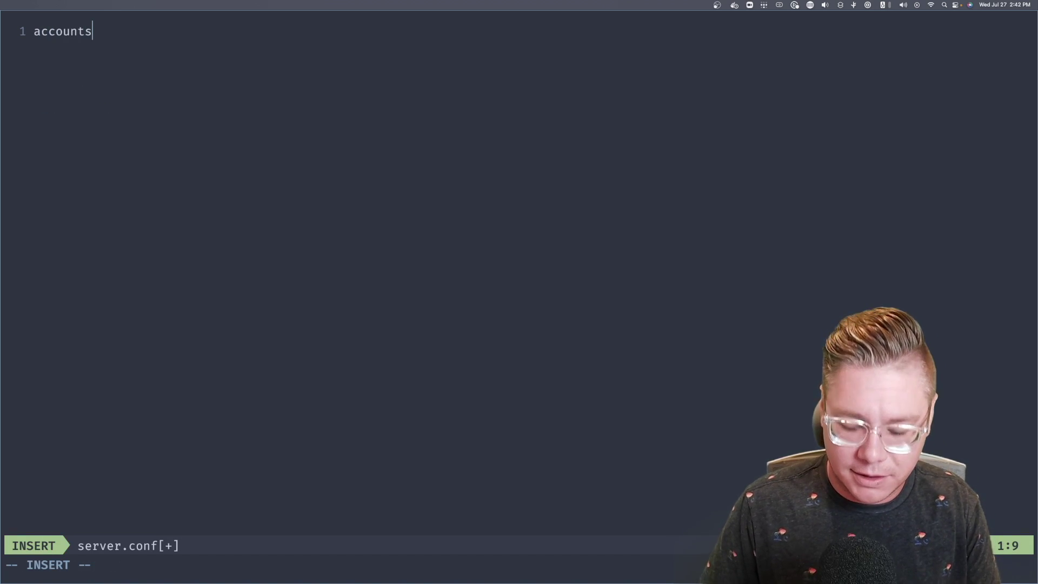
pyautogui.write(': {')
pyautogui.press('Return')
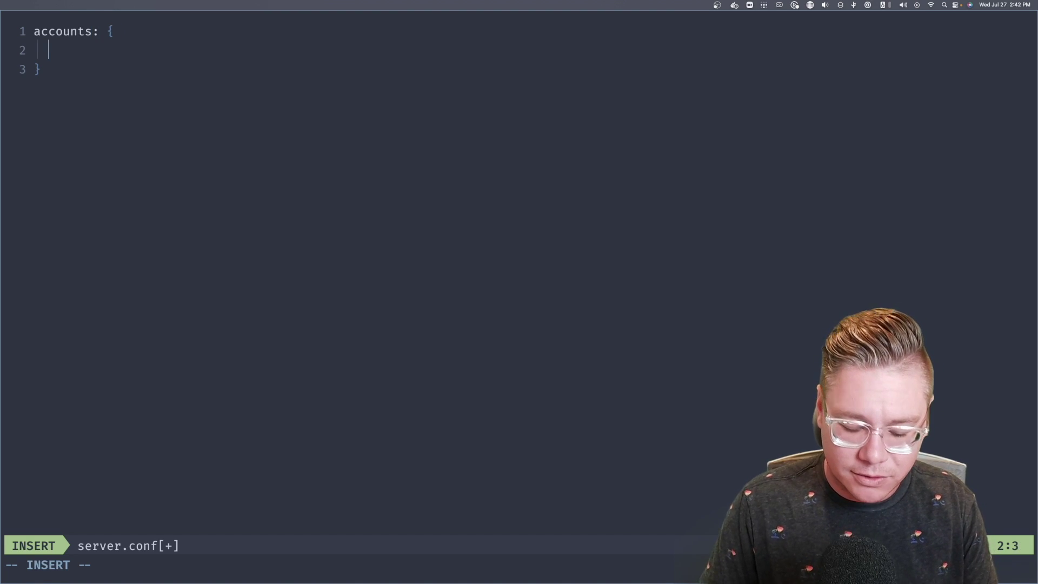
pyautogui.write('$SYS')
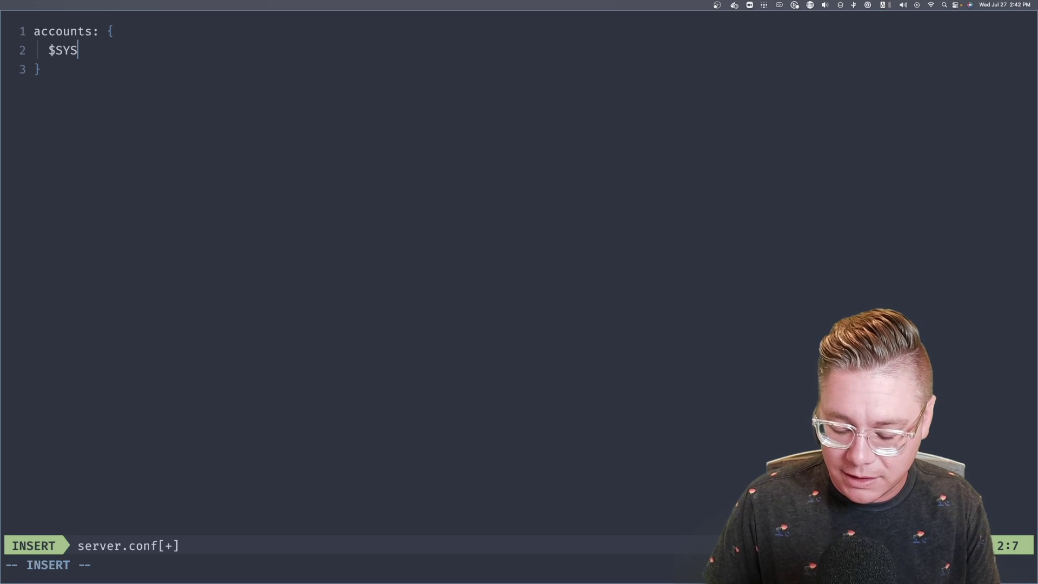
pyautogui.write(': {')
pyautogui.press('Return')
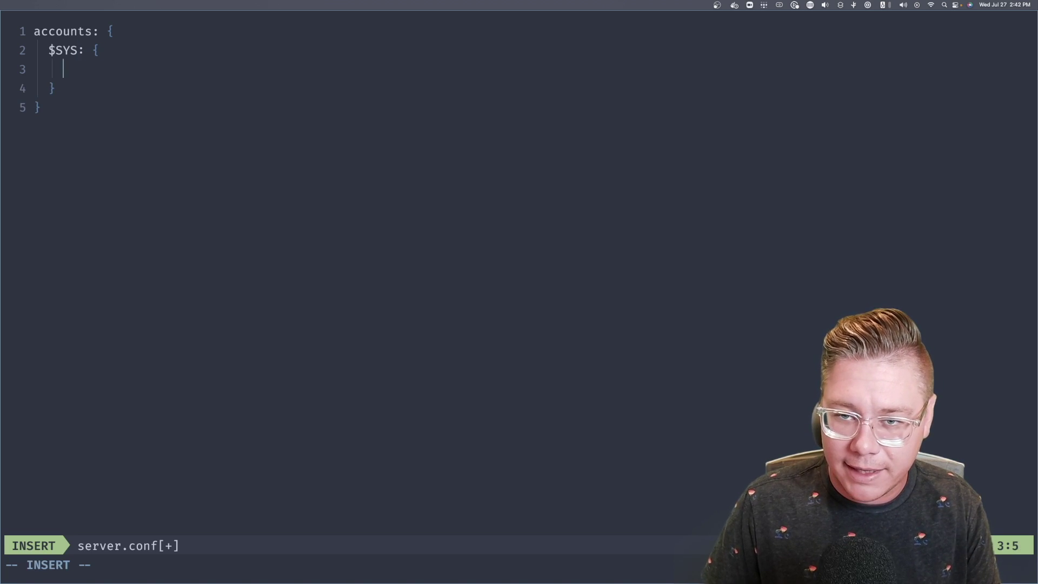
pyautogui.write('users')
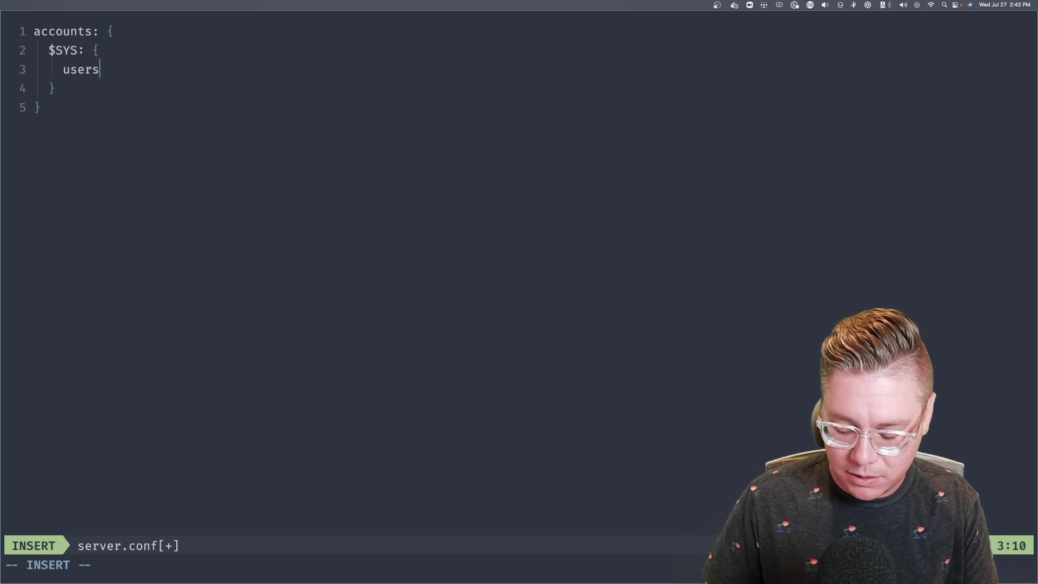
pyautogui.write(': [')
pyautogui.press('Return')
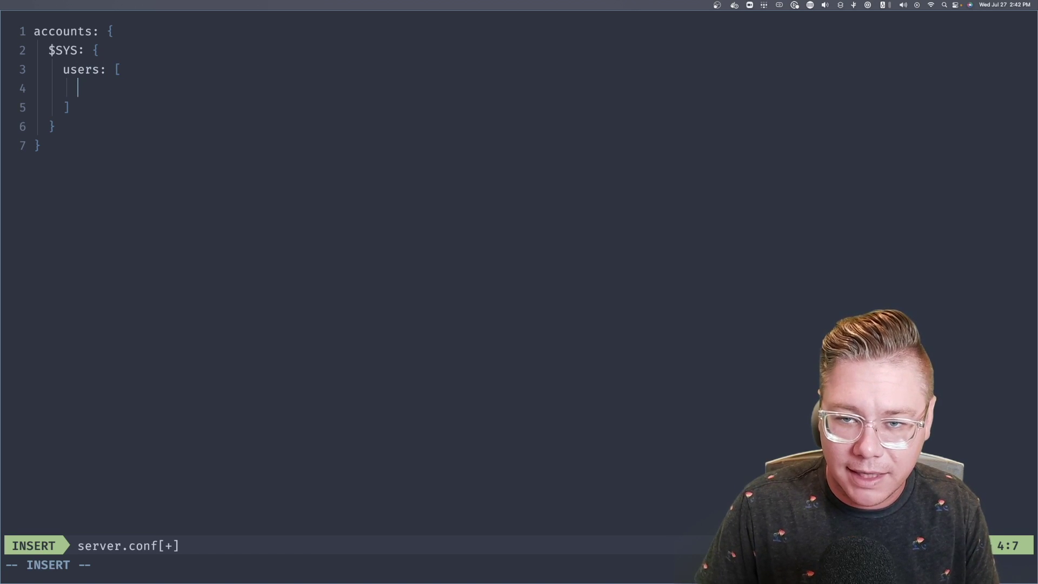
pyautogui.write('{')
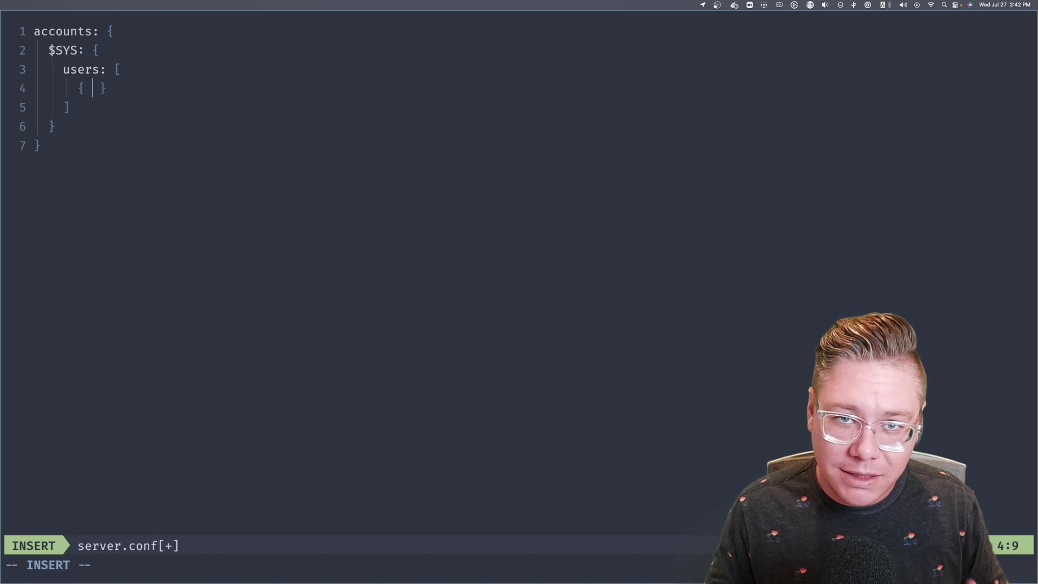
# - Add the user entry 'user: admin' with its password to the users list
pyautogui.write('users:')
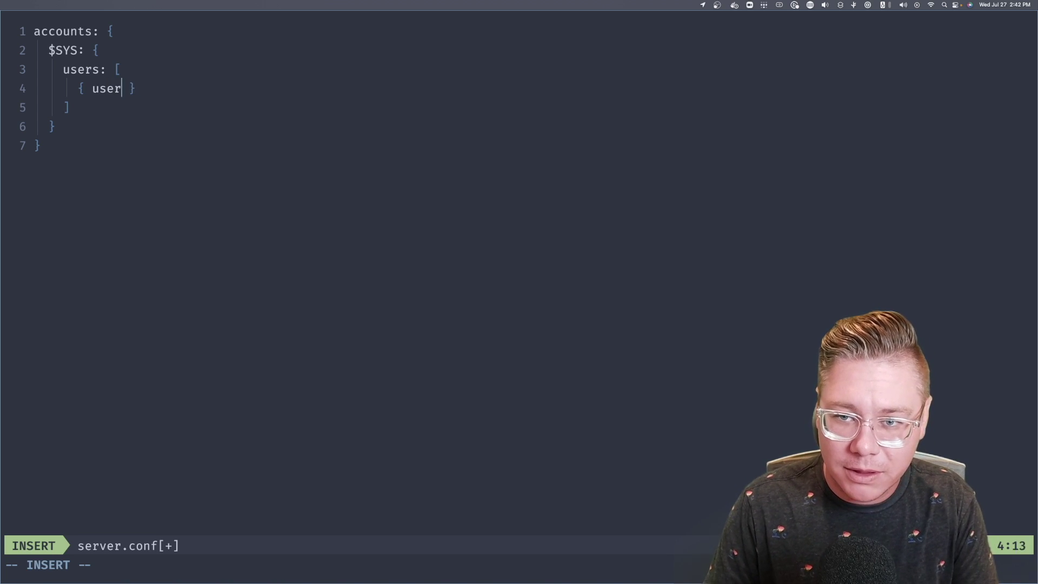
pyautogui.press('BackSpace')
pyautogui.press('BackSpace')
pyautogui.press('BackSpace')
pyautogui.write(': admin')
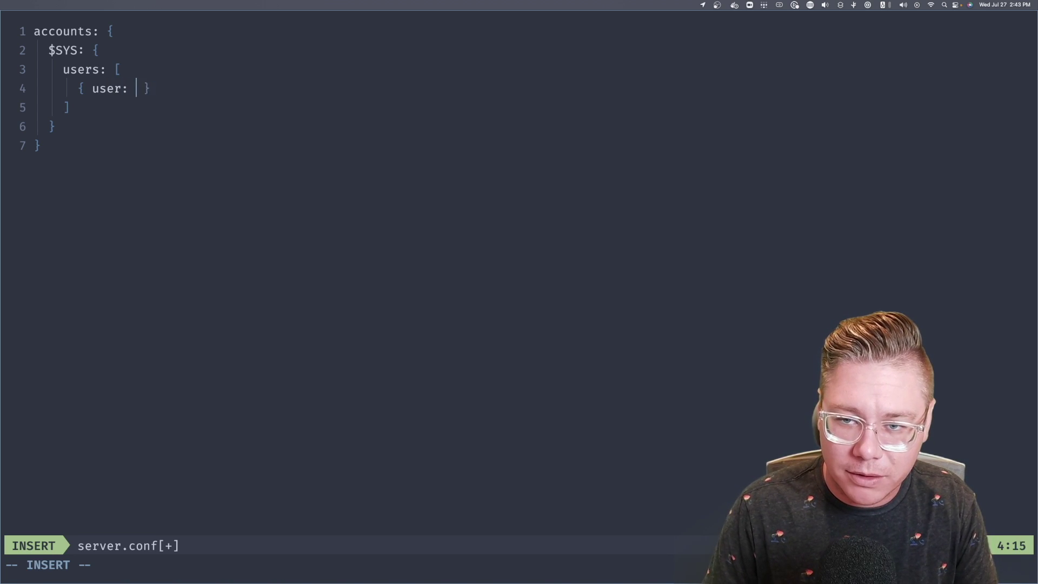
pyautogui.write(', passwor')
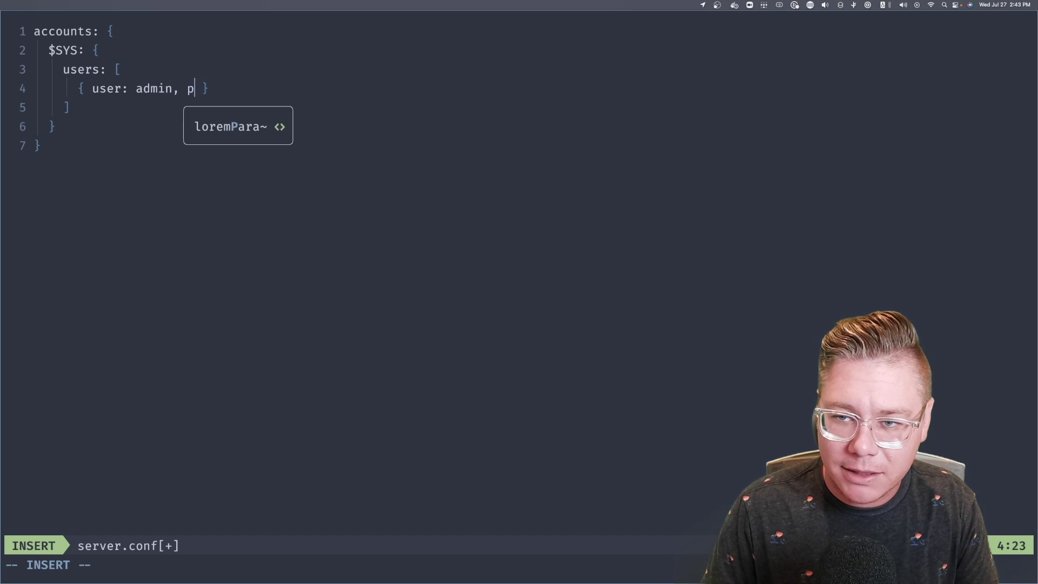
pyautogui.press('BackSpace')
pyautogui.press('BackSpace')
pyautogui.write('ord: passwor')
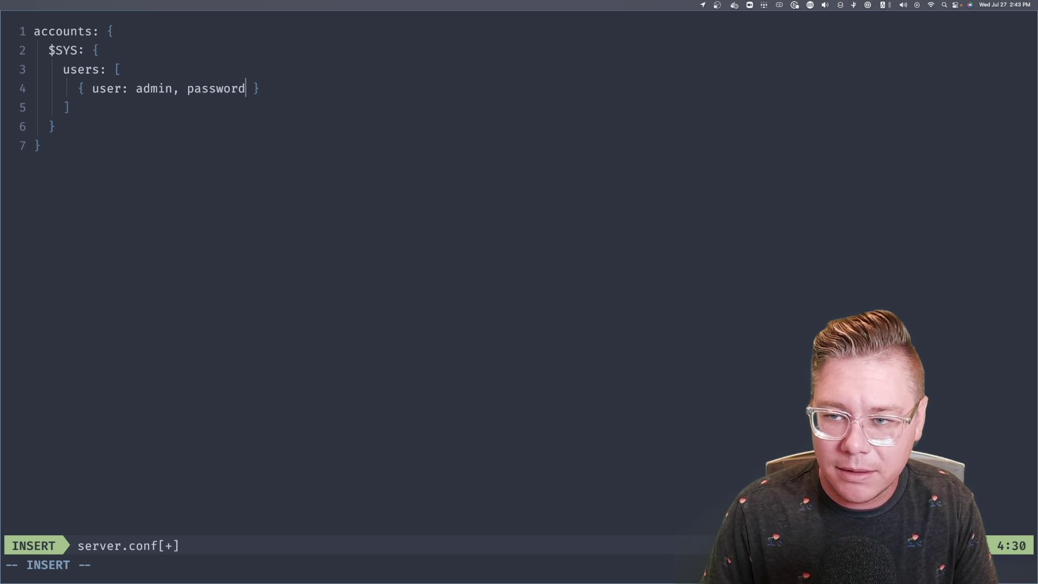
pyautogui.write('d')
# - Save and quit vim with :w and :q, then split the terminal and enter 'nats-server -c server.conf'
pyautogui.press('Escape')
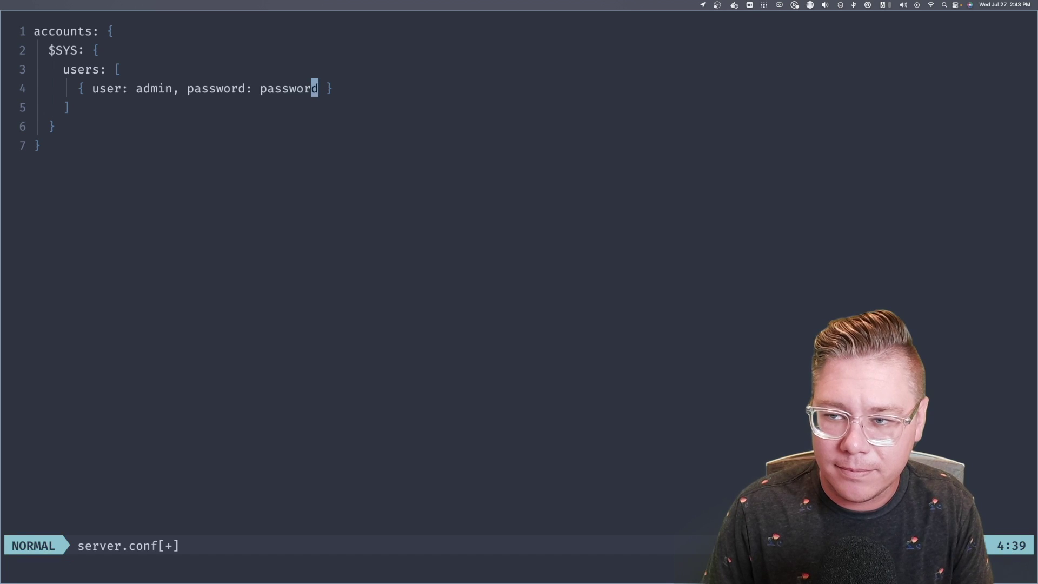
pyautogui.write(':w')
pyautogui.press('Return')
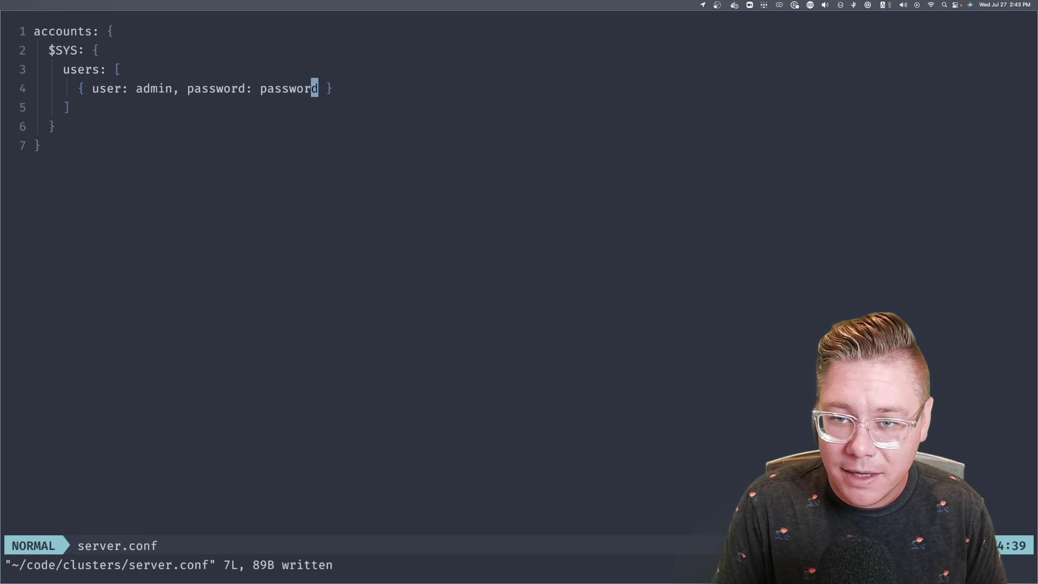
pyautogui.write(':q')
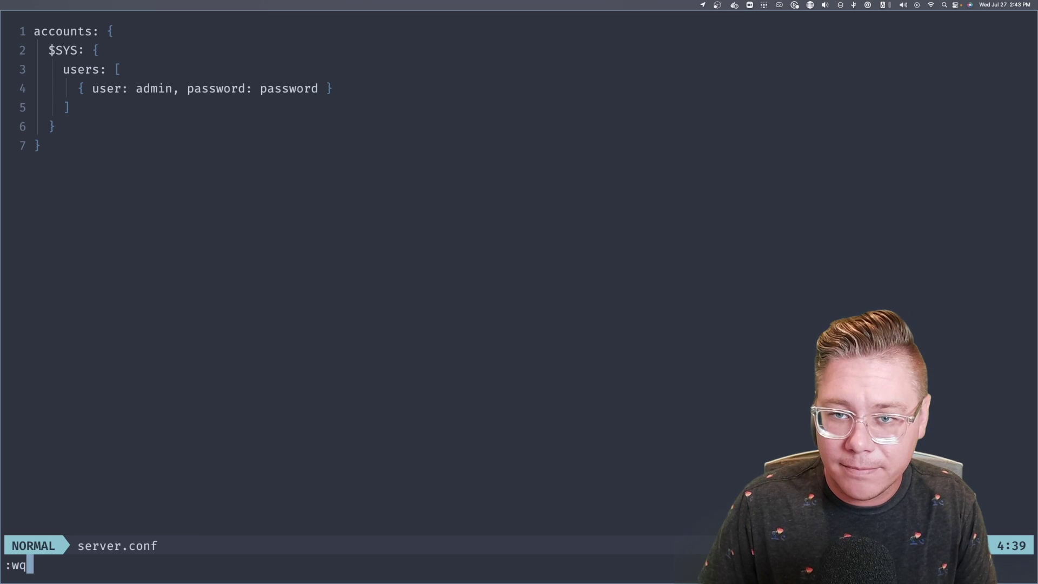
pyautogui.press('Return')
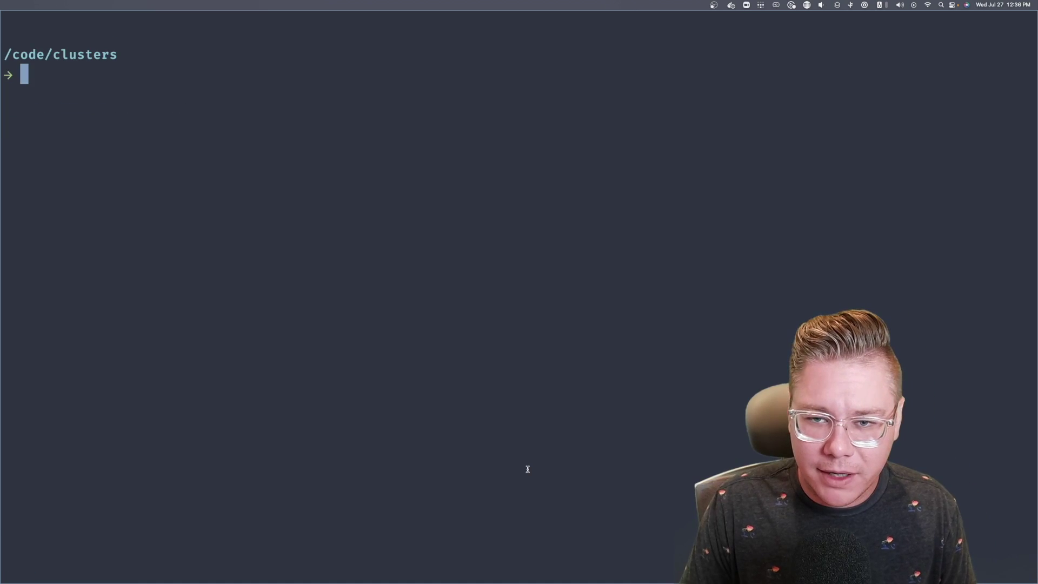
pyautogui.press('super+shift+d')
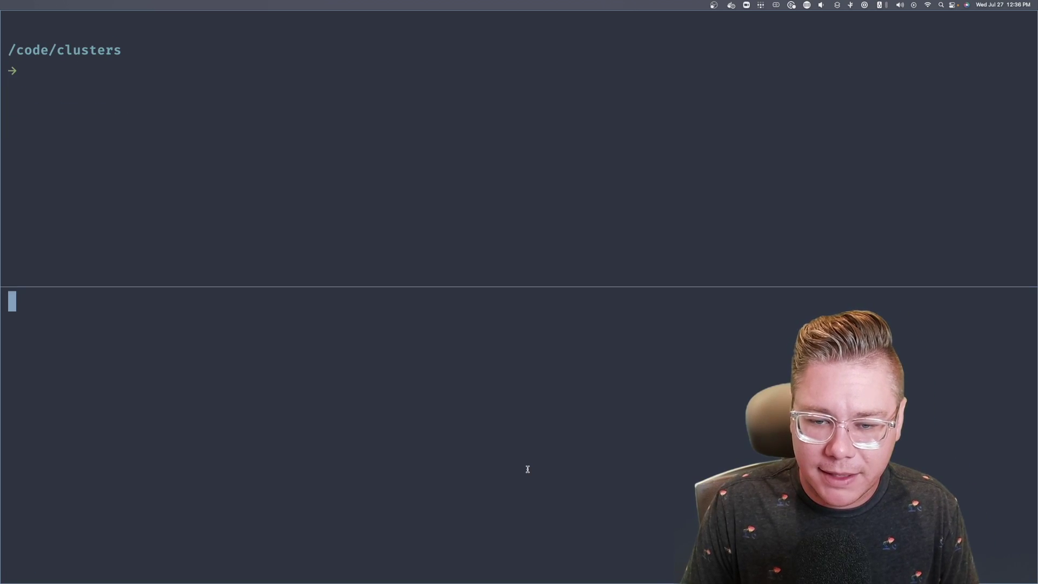
pyautogui.write('nats-server -c')
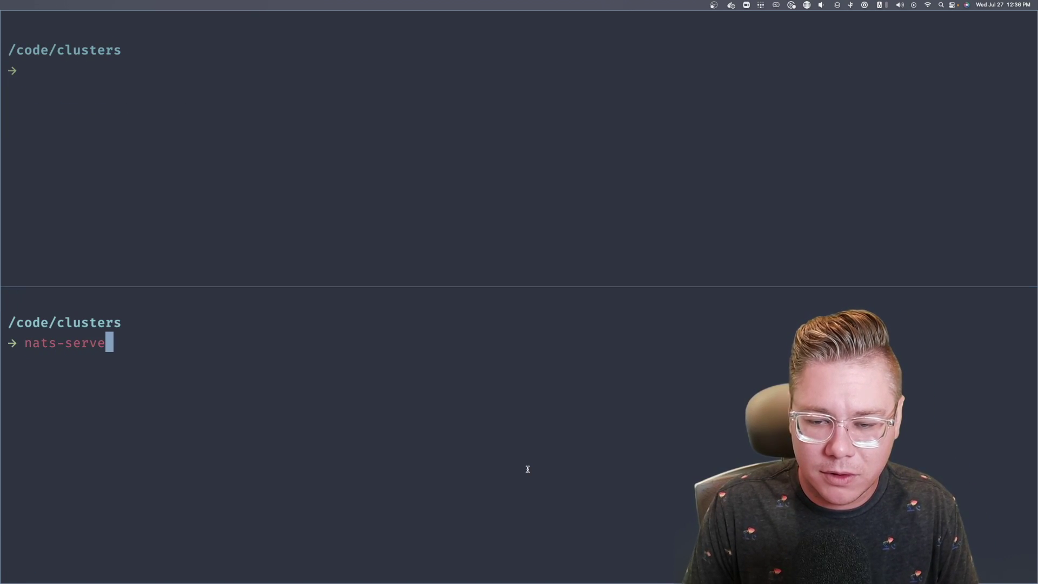